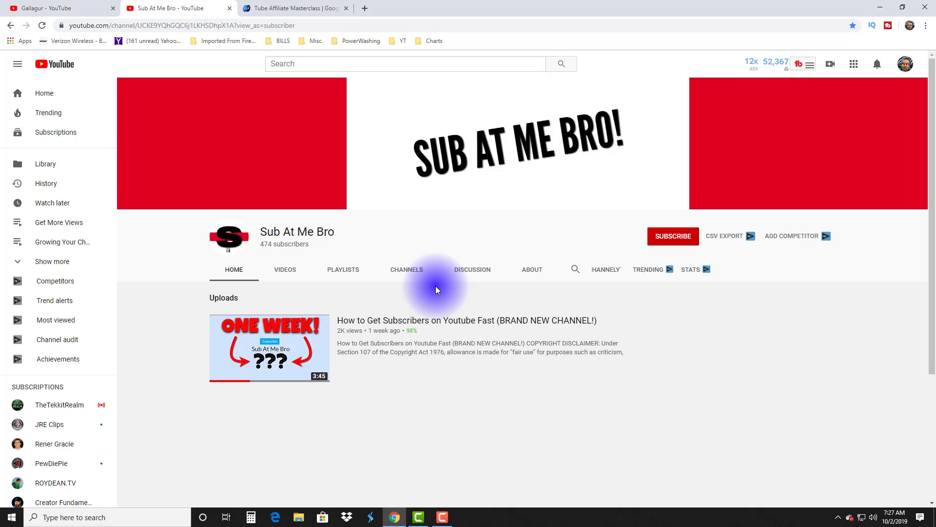
Step: Switch to the Tube Affiliate Masterclass course page tab
{"action": "left_click", "coordinate": [282, 9]}
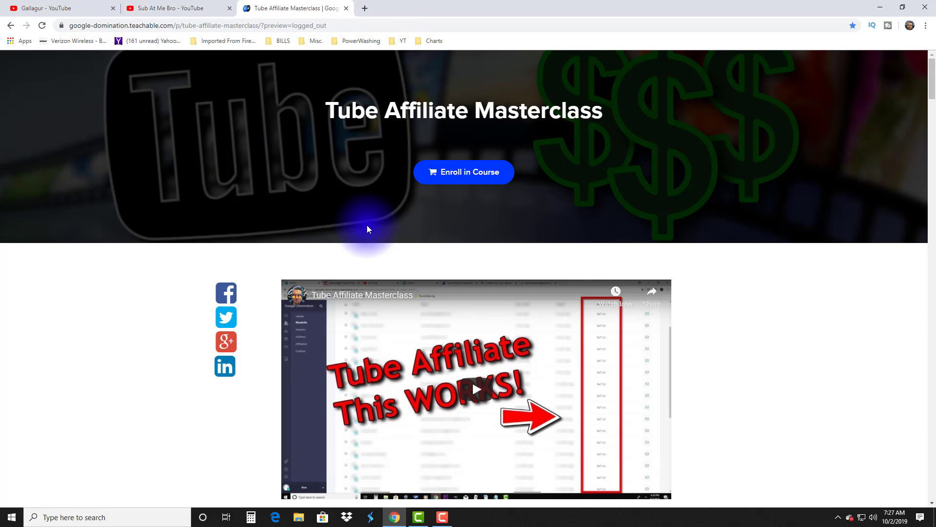
{"action": "scroll", "coordinate": [366, 227], "scroll_direction": "down", "scroll_amount": 5}
{"action": "scroll", "coordinate": [366, 227], "scroll_direction": "down", "scroll_amount": 5}
{"action": "scroll", "coordinate": [367, 228], "scroll_direction": "down", "scroll_amount": 3}
{"action": "scroll", "coordinate": [367, 228], "scroll_direction": "down", "scroll_amount": 5}
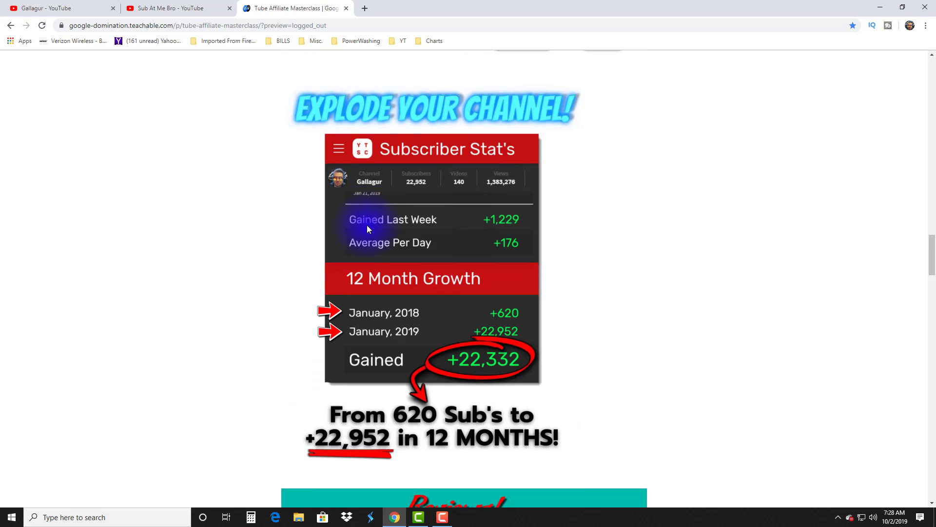
{"action": "scroll", "coordinate": [367, 227], "scroll_direction": "down", "scroll_amount": 3}
{"action": "scroll", "coordinate": [366, 228], "scroll_direction": "down", "scroll_amount": 3}
{"action": "scroll", "coordinate": [366, 227], "scroll_direction": "down", "scroll_amount": 4}
{"action": "scroll", "coordinate": [366, 227], "scroll_direction": "down", "scroll_amount": 4}
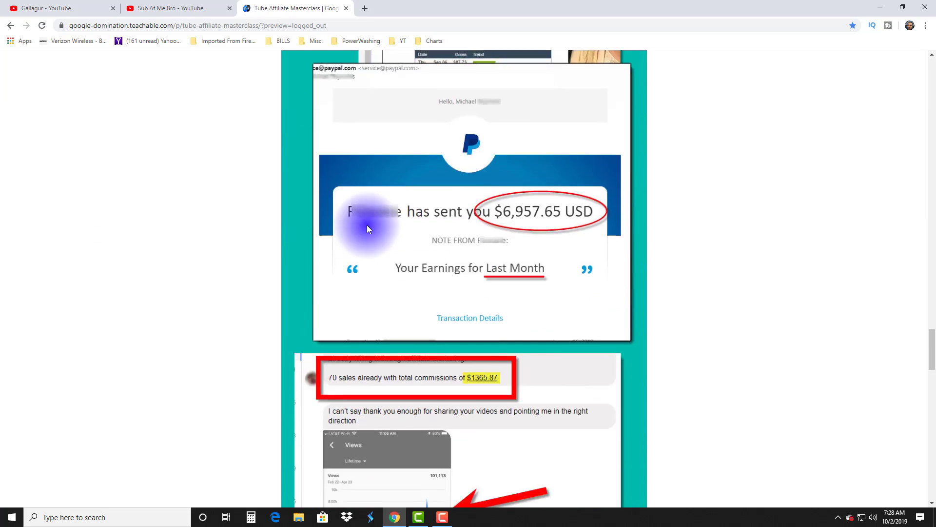
{"action": "scroll", "coordinate": [367, 228], "scroll_direction": "up", "scroll_amount": 4}
{"action": "scroll", "coordinate": [366, 228], "scroll_direction": "up", "scroll_amount": 4}
{"action": "scroll", "coordinate": [367, 228], "scroll_direction": "up", "scroll_amount": 3}
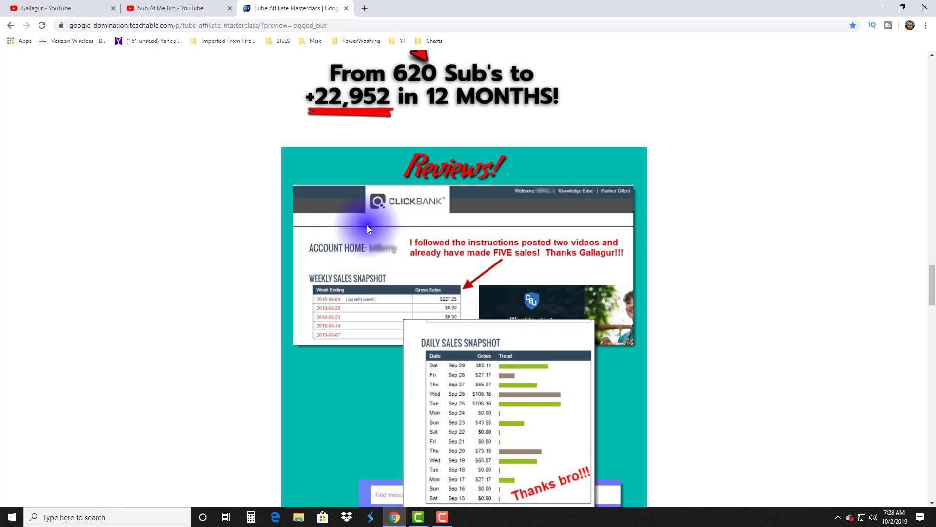
{"action": "scroll", "coordinate": [367, 225], "scroll_direction": "down", "scroll_amount": 2}
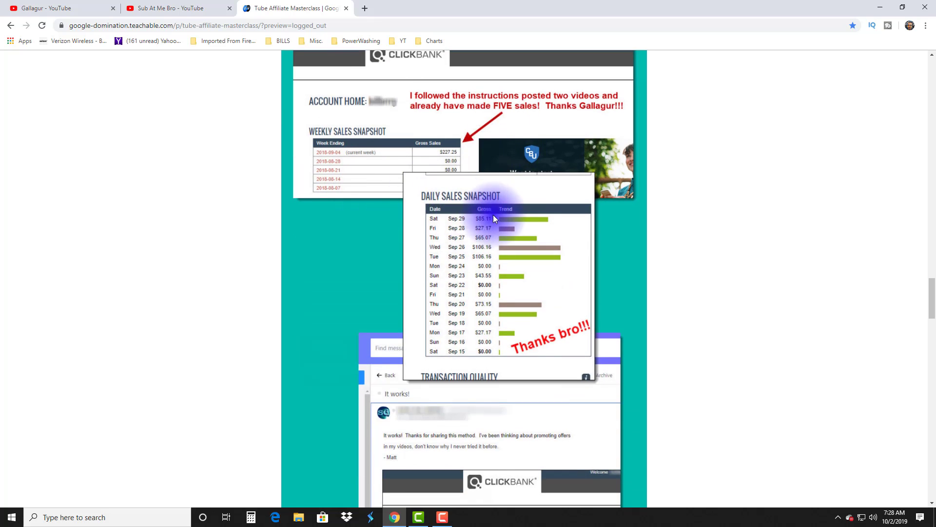
{"action": "scroll", "coordinate": [493, 214], "scroll_direction": "down", "scroll_amount": 4}
{"action": "scroll", "coordinate": [493, 214], "scroll_direction": "down", "scroll_amount": 3}
{"action": "scroll", "coordinate": [493, 214], "scroll_direction": "down", "scroll_amount": 3}
{"action": "scroll", "coordinate": [493, 215], "scroll_direction": "up", "scroll_amount": 3}
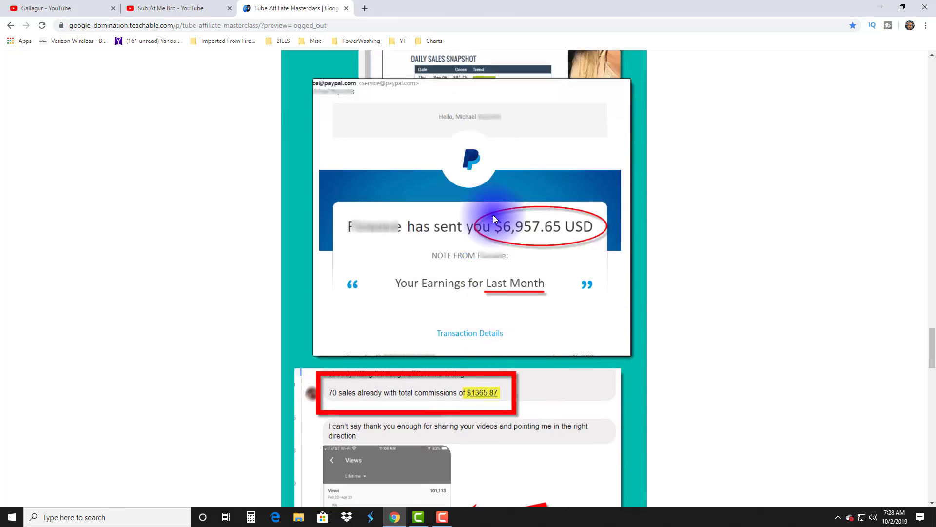
{"action": "scroll", "coordinate": [493, 214], "scroll_direction": "up", "scroll_amount": 4}
{"action": "scroll", "coordinate": [494, 214], "scroll_direction": "up", "scroll_amount": 4}
{"action": "scroll", "coordinate": [493, 214], "scroll_direction": "up", "scroll_amount": 4}
{"action": "scroll", "coordinate": [493, 217], "scroll_direction": "up", "scroll_amount": 4}
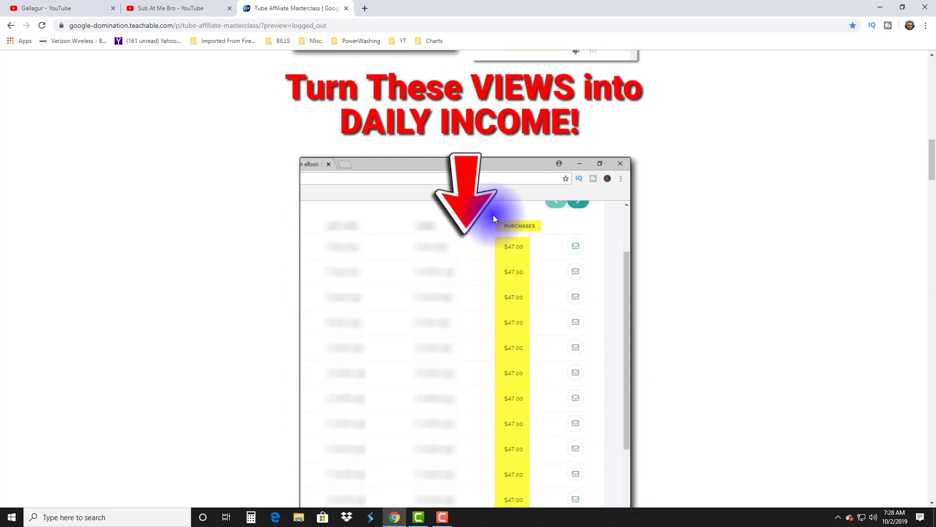
{"action": "scroll", "coordinate": [492, 217], "scroll_direction": "up", "scroll_amount": 4}
{"action": "scroll", "coordinate": [493, 218], "scroll_direction": "up", "scroll_amount": 4}
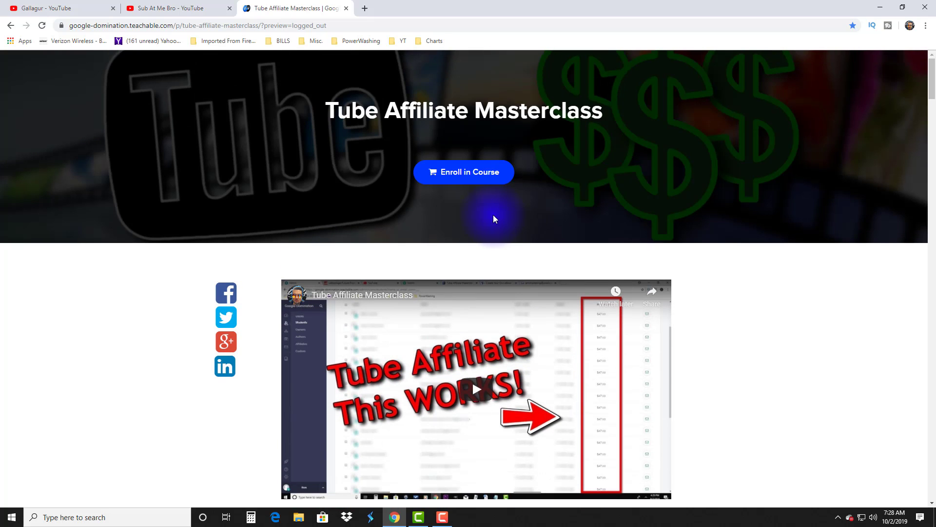
Step: Return to the Gallagur channel tab with Ctrl+1
{"action": "key", "text": "ctrl+1"}
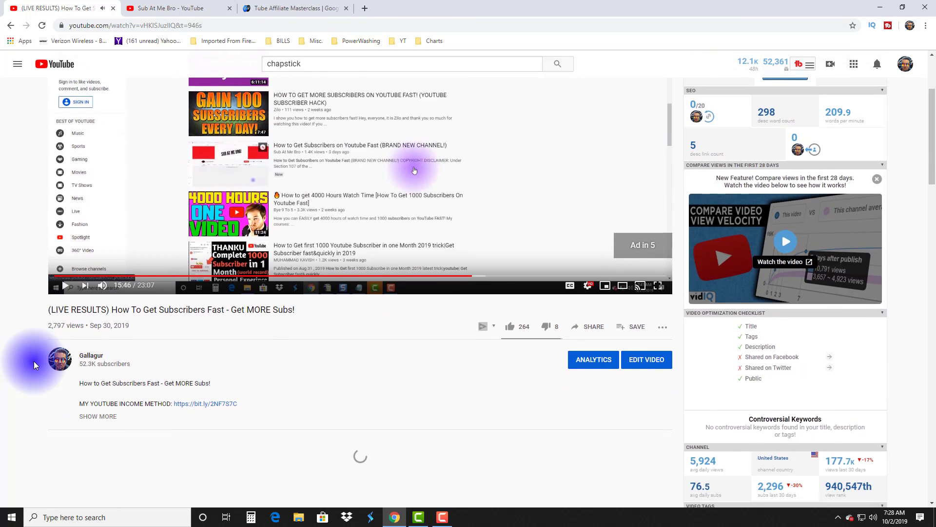
{"action": "scroll", "coordinate": [40, 358], "scroll_direction": "down", "scroll_amount": 2}
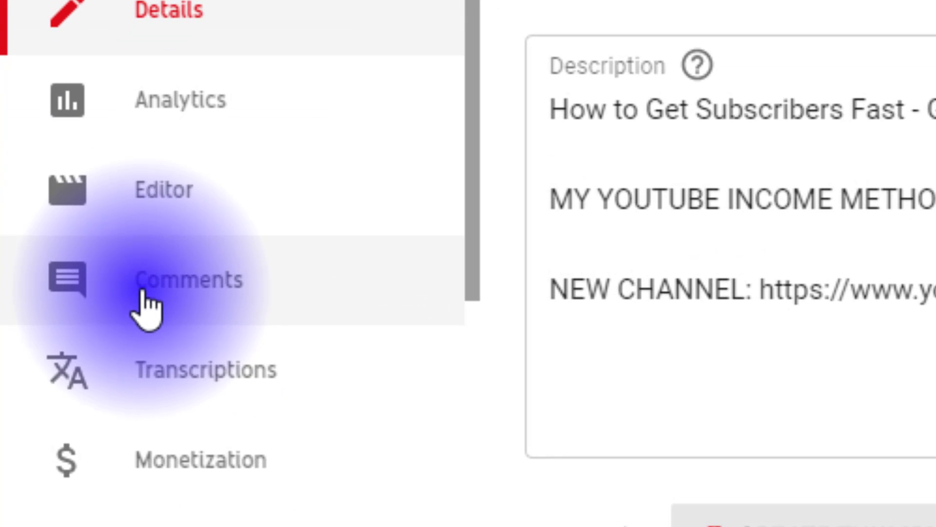
Step: Open the Comments list for the LIVE RESULTS video
{"action": "left_click", "coordinate": [146, 307]}
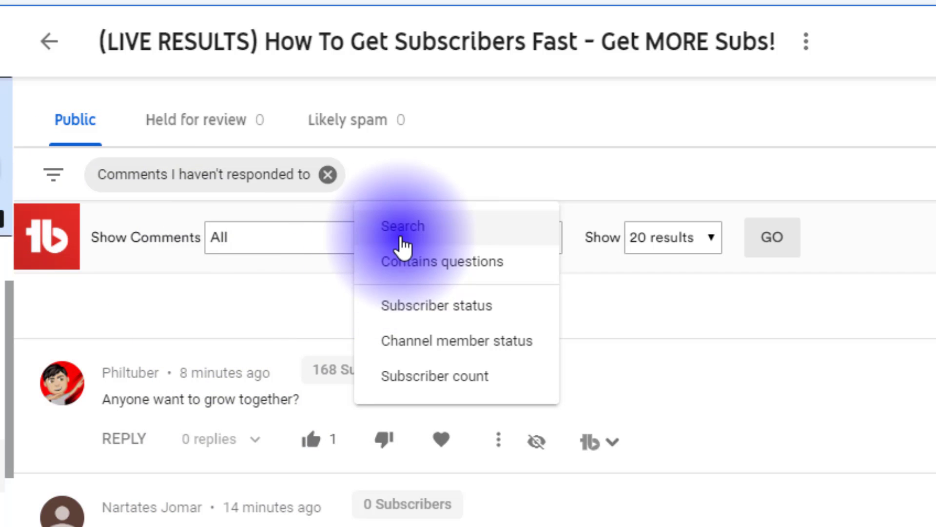
Step: Add a Search filter with the value 'thank', fixing a misspelling
{"action": "left_click", "coordinate": [403, 245]}
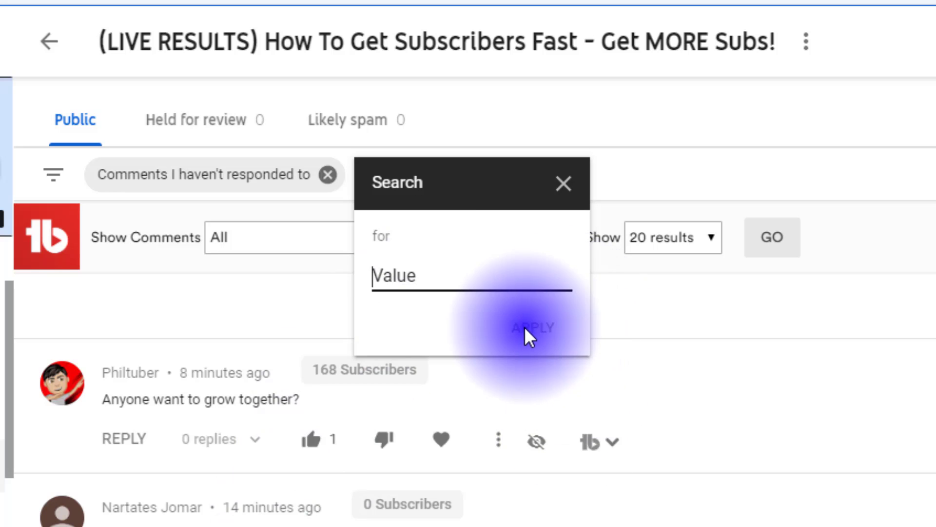
{"action": "left_click", "coordinate": [570, 189]}
{"action": "left_click", "coordinate": [55, 176]}
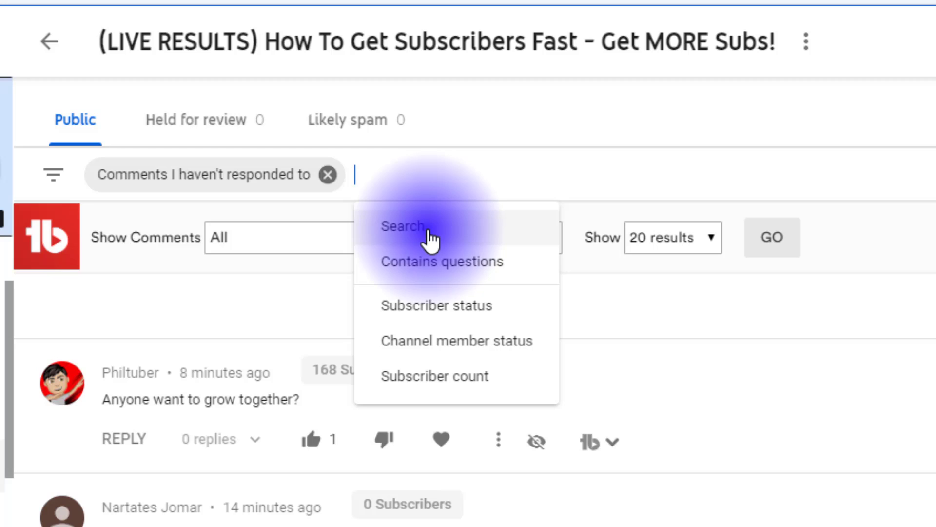
{"action": "left_click", "coordinate": [431, 238]}
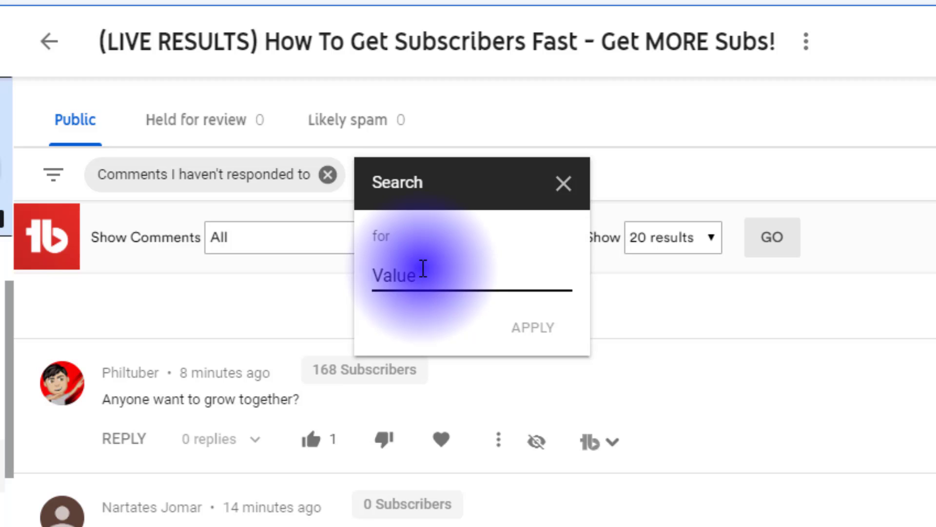
{"action": "type", "text": "tah"}
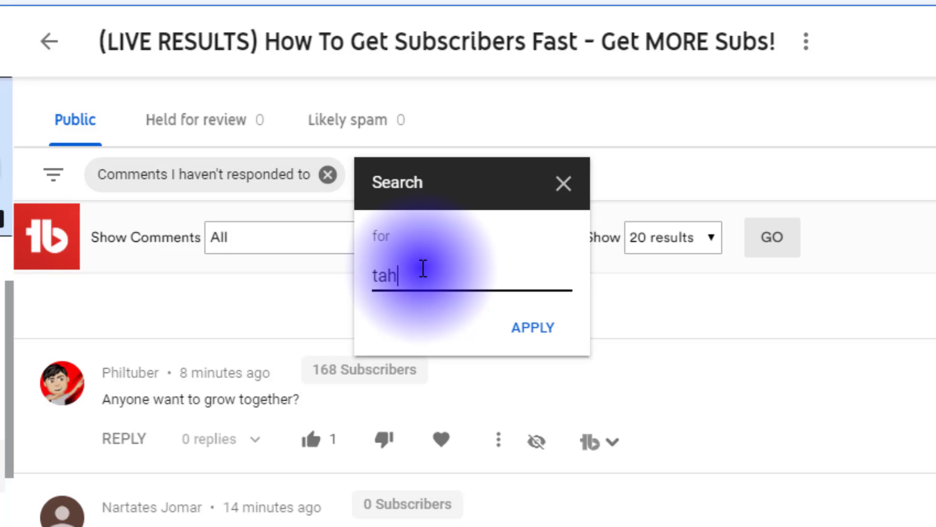
{"action": "type", "text": "n"}
{"action": "key", "text": "BackSpace"}
{"action": "key", "text": "BackSpace"}
{"action": "key", "text": "BackSpace"}
{"action": "type", "text": "ha"}
{"action": "type", "text": "nk"}
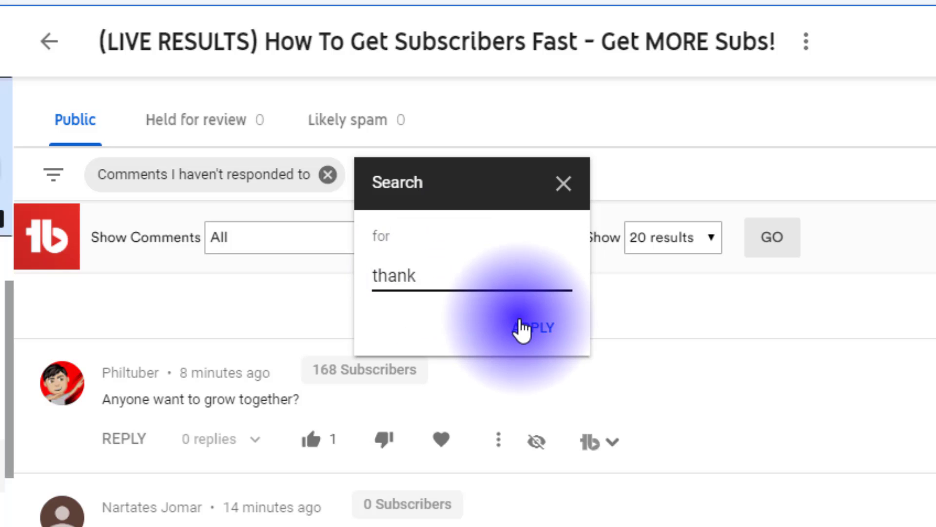
{"action": "left_click", "coordinate": [520, 322]}
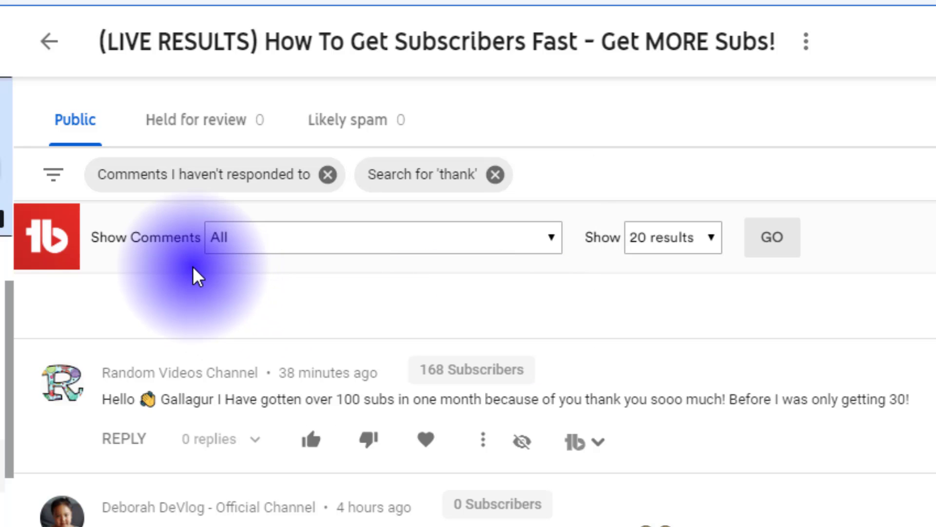
{"action": "scroll", "coordinate": [446, 439], "scroll_direction": "down", "scroll_amount": 4}
{"action": "scroll", "coordinate": [446, 439], "scroll_direction": "down", "scroll_amount": 3}
{"action": "scroll", "coordinate": [447, 439], "scroll_direction": "down", "scroll_amount": 3}
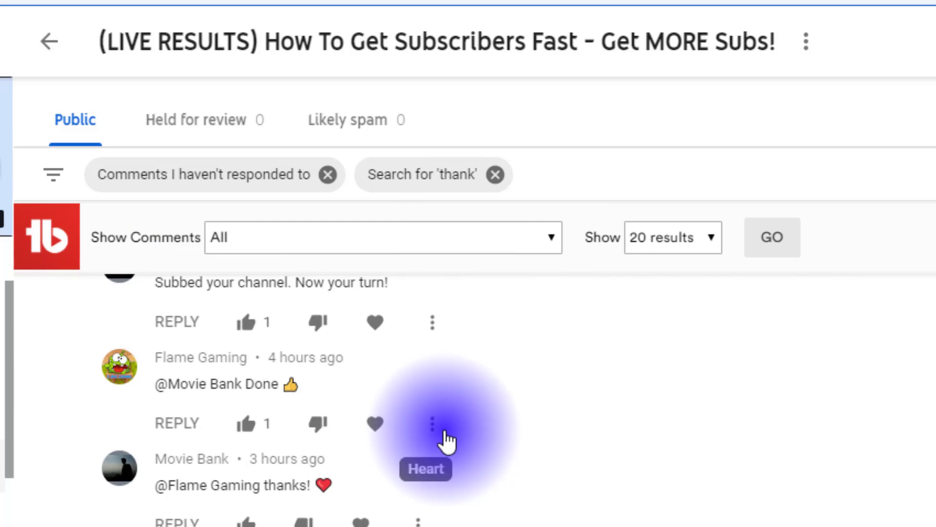
{"action": "scroll", "coordinate": [447, 439], "scroll_direction": "down", "scroll_amount": 5}
{"action": "scroll", "coordinate": [446, 439], "scroll_direction": "up", "scroll_amount": 5}
{"action": "scroll", "coordinate": [446, 439], "scroll_direction": "down", "scroll_amount": 2}
{"action": "scroll", "coordinate": [445, 440], "scroll_direction": "up", "scroll_amount": 3}
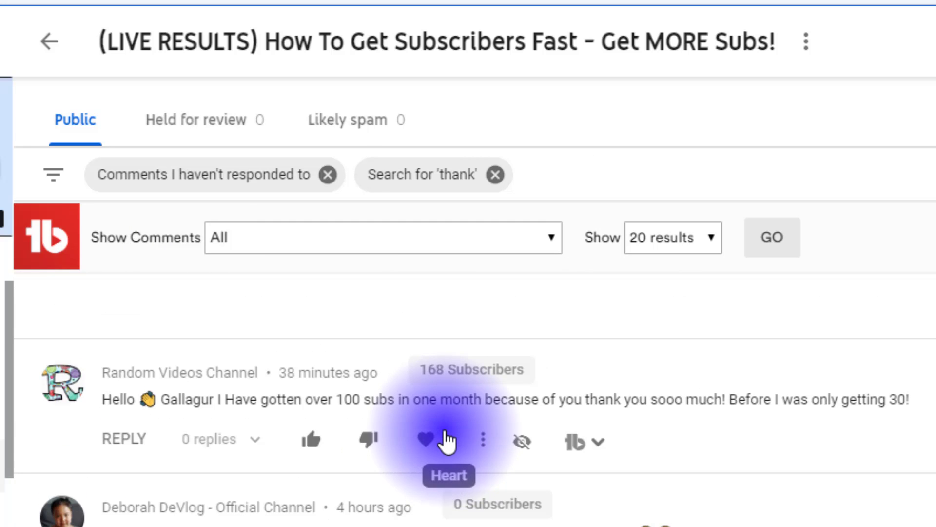
{"action": "left_click", "coordinate": [50, 180]}
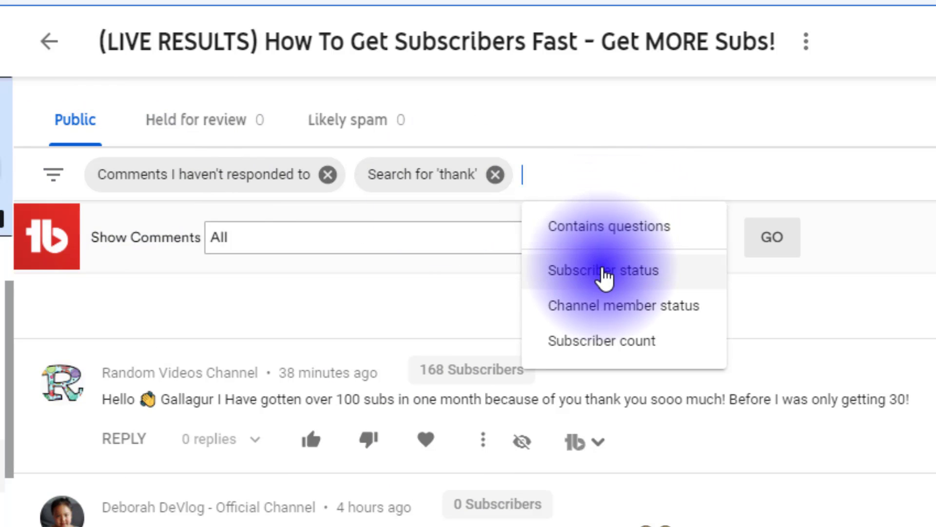
{"action": "left_click", "coordinate": [602, 272]}
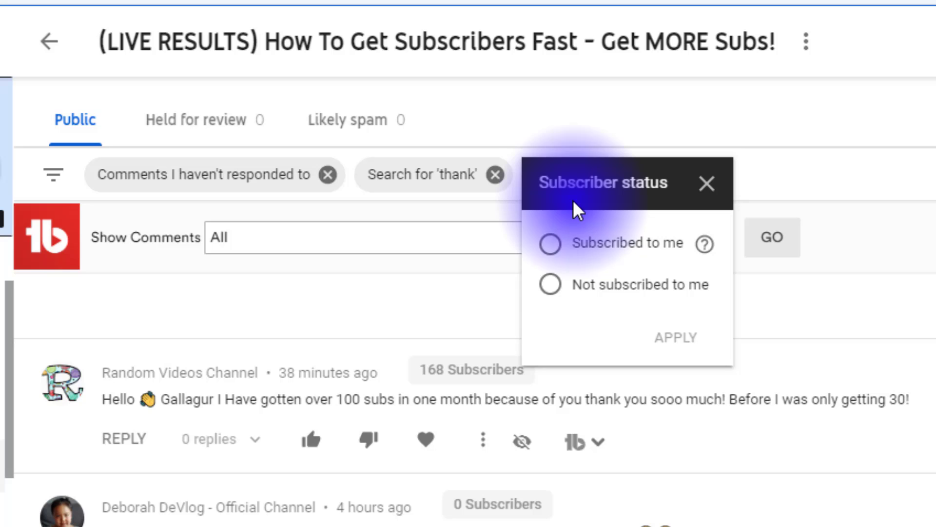
{"action": "left_click", "coordinate": [554, 248]}
{"action": "left_click", "coordinate": [670, 338]}
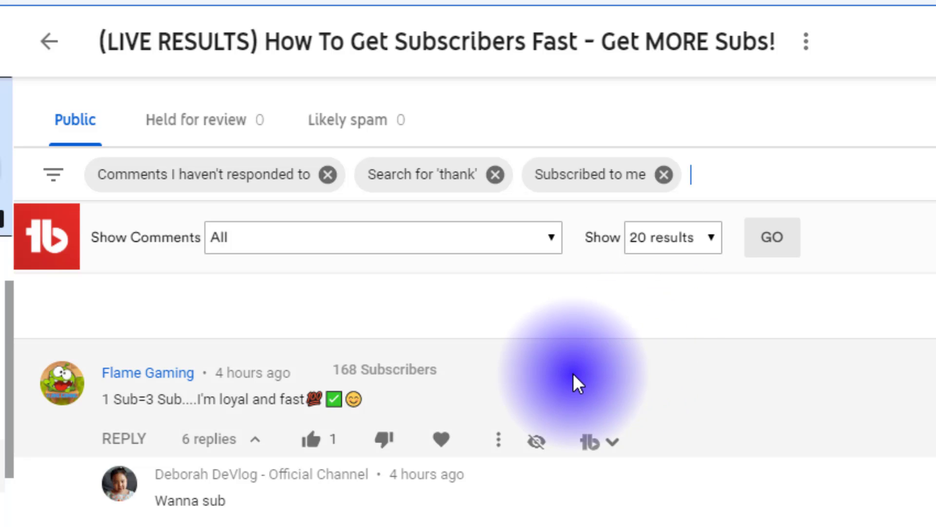
{"action": "scroll", "coordinate": [574, 374], "scroll_direction": "down", "scroll_amount": 3}
{"action": "scroll", "coordinate": [574, 374], "scroll_direction": "down", "scroll_amount": 3}
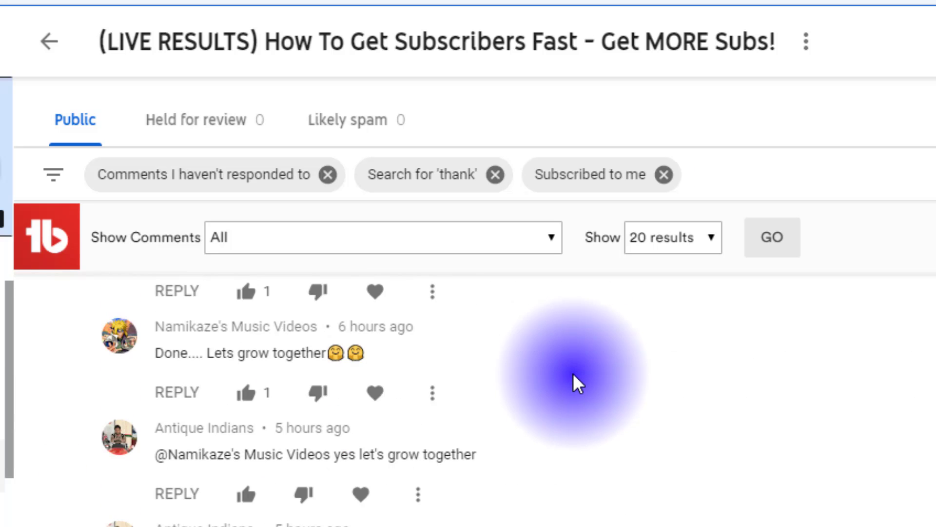
{"action": "scroll", "coordinate": [574, 373], "scroll_direction": "down", "scroll_amount": 3}
{"action": "scroll", "coordinate": [572, 373], "scroll_direction": "down", "scroll_amount": 3}
{"action": "scroll", "coordinate": [572, 373], "scroll_direction": "down", "scroll_amount": 3}
{"action": "scroll", "coordinate": [573, 373], "scroll_direction": "down", "scroll_amount": 3}
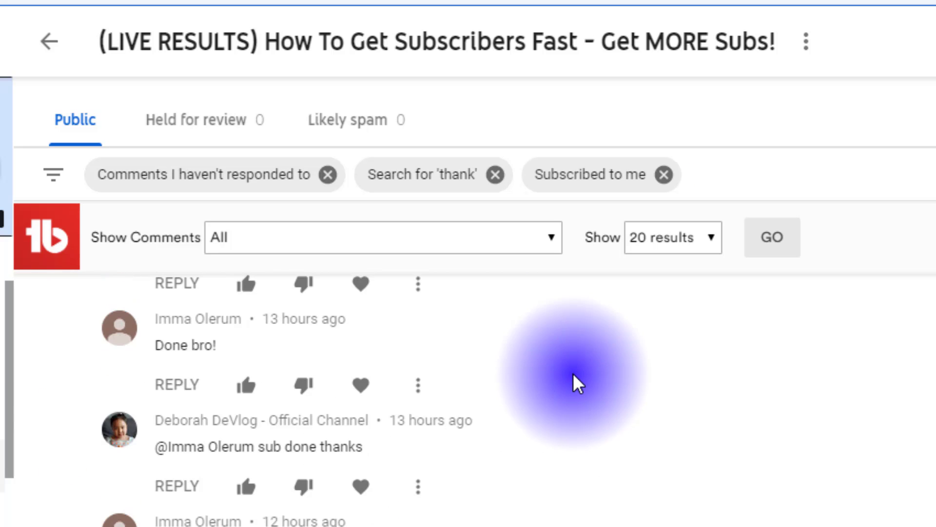
{"action": "scroll", "coordinate": [573, 373], "scroll_direction": "down", "scroll_amount": 3}
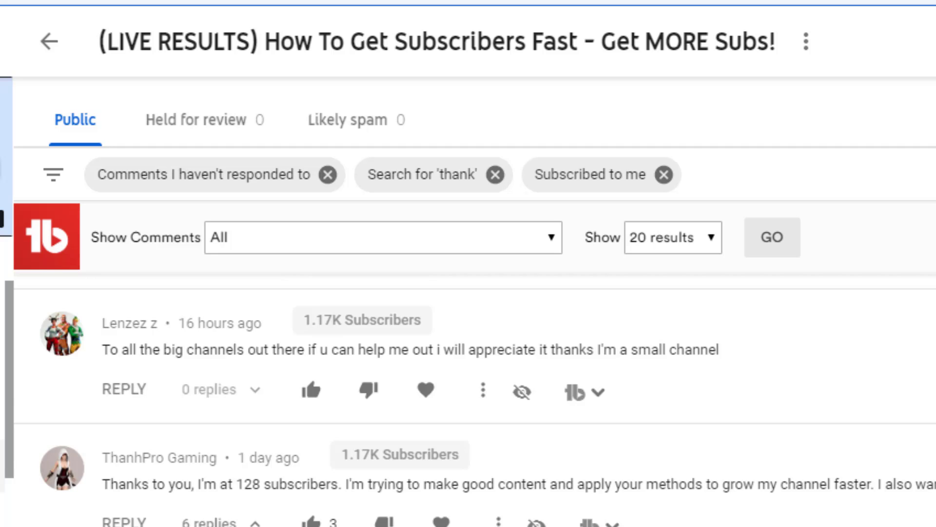
{"action": "scroll", "coordinate": [475, 400], "scroll_direction": "down", "scroll_amount": 3}
{"action": "scroll", "coordinate": [475, 400], "scroll_direction": "down", "scroll_amount": 3}
{"action": "scroll", "coordinate": [474, 400], "scroll_direction": "up", "scroll_amount": 3}
{"action": "scroll", "coordinate": [475, 400], "scroll_direction": "up", "scroll_amount": 3}
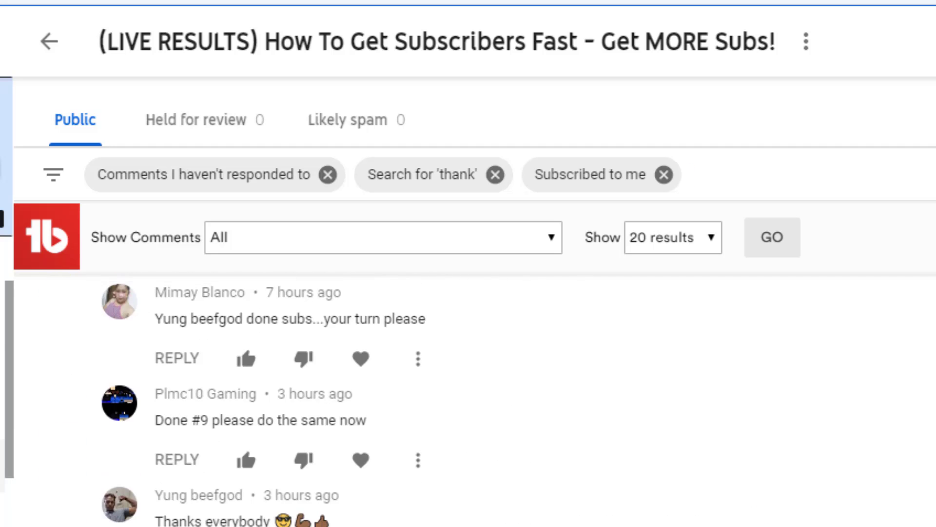
{"action": "scroll", "coordinate": [468, 402], "scroll_direction": "down", "scroll_amount": 3}
{"action": "scroll", "coordinate": [468, 403], "scroll_direction": "up", "scroll_amount": 3}
{"action": "scroll", "coordinate": [469, 402], "scroll_direction": "up", "scroll_amount": 3}
{"action": "scroll", "coordinate": [468, 403], "scroll_direction": "up", "scroll_amount": 1}
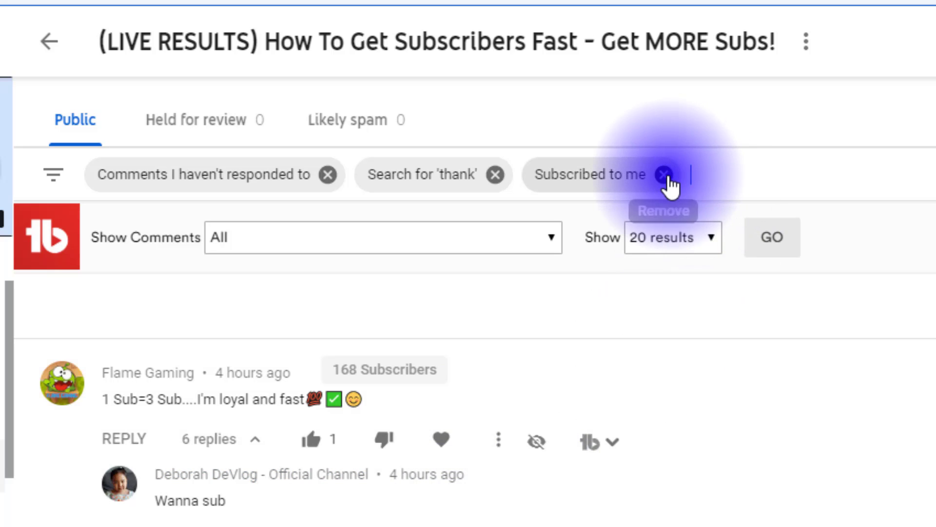
Step: Clear the 'Subscribed to me' and 'Search for thank' chips and list the filter types
{"action": "left_click", "coordinate": [663, 174]}
{"action": "left_click", "coordinate": [497, 176]}
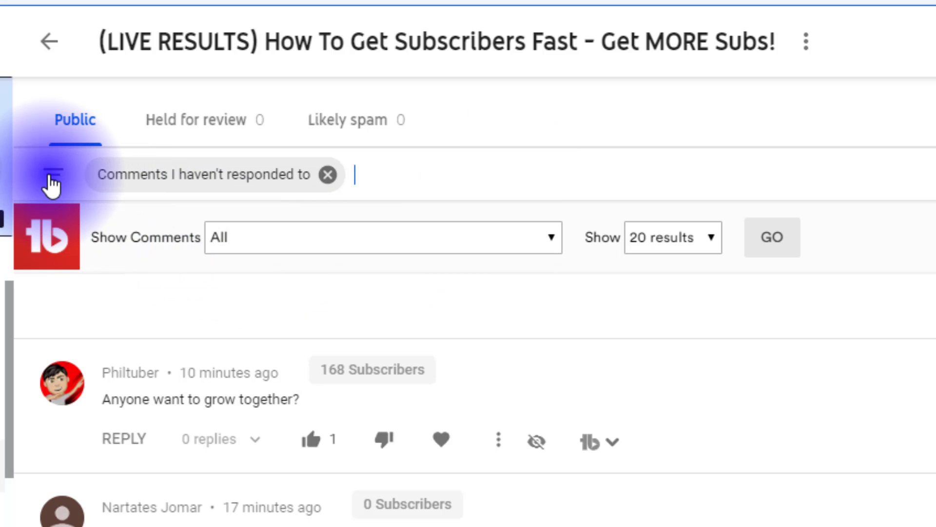
{"action": "left_click", "coordinate": [52, 179]}
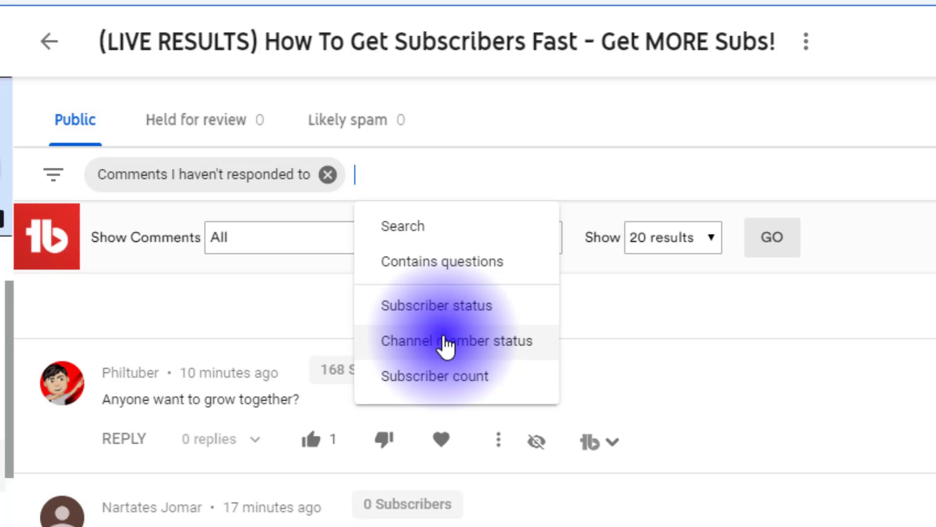
Step: Apply a Subscriber count filter with a 10K minimum
{"action": "left_click", "coordinate": [420, 377]}
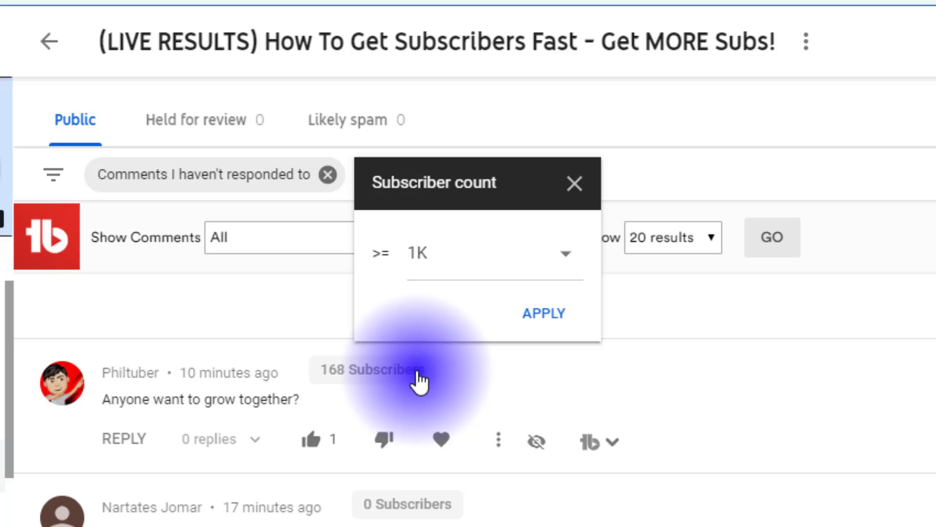
{"action": "left_click", "coordinate": [578, 264]}
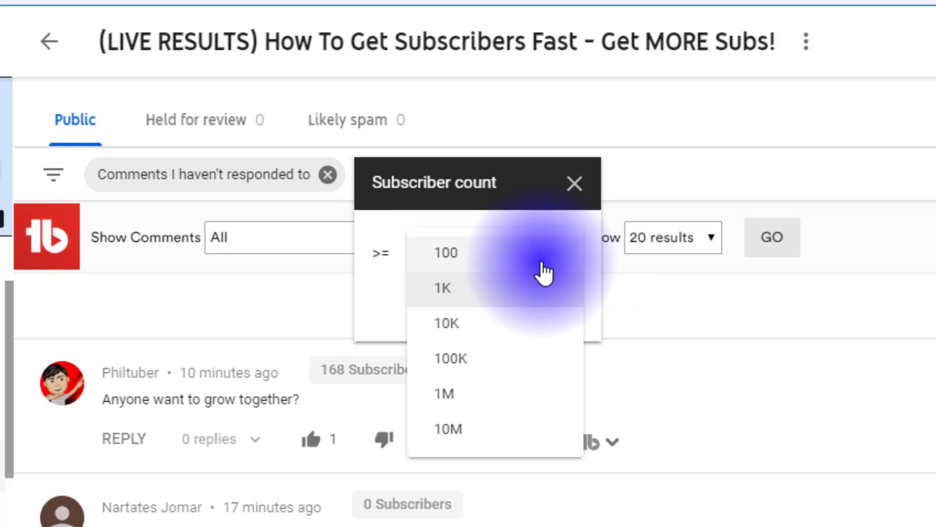
{"action": "left_click", "coordinate": [450, 329]}
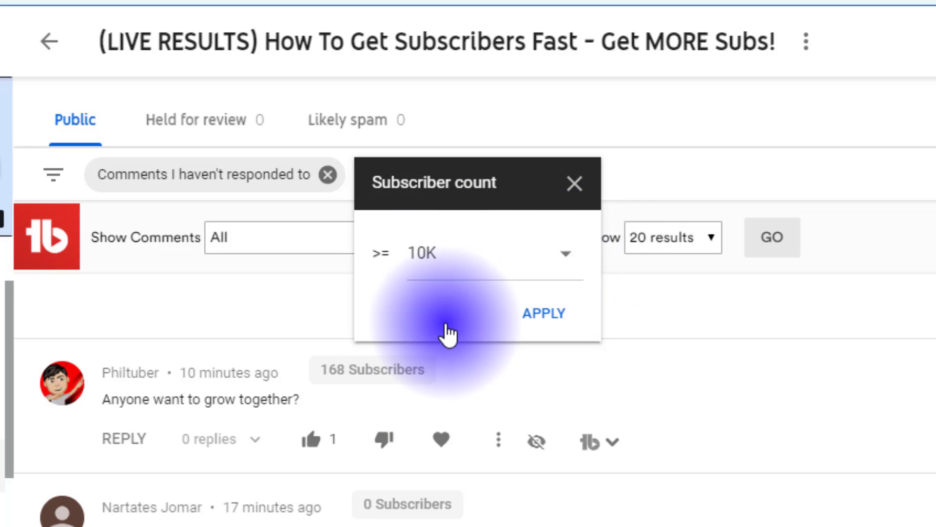
{"action": "left_click", "coordinate": [533, 323]}
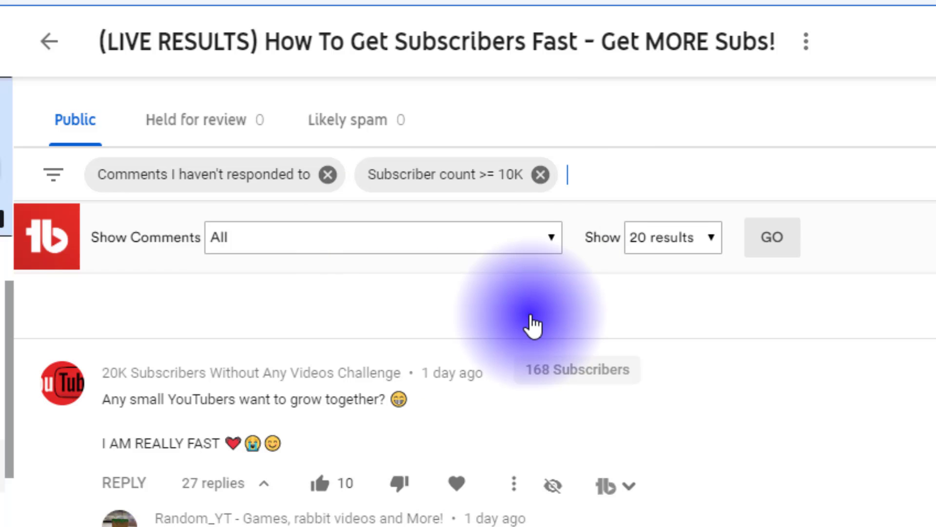
{"action": "scroll", "coordinate": [907, 431], "scroll_direction": "down", "scroll_amount": 3}
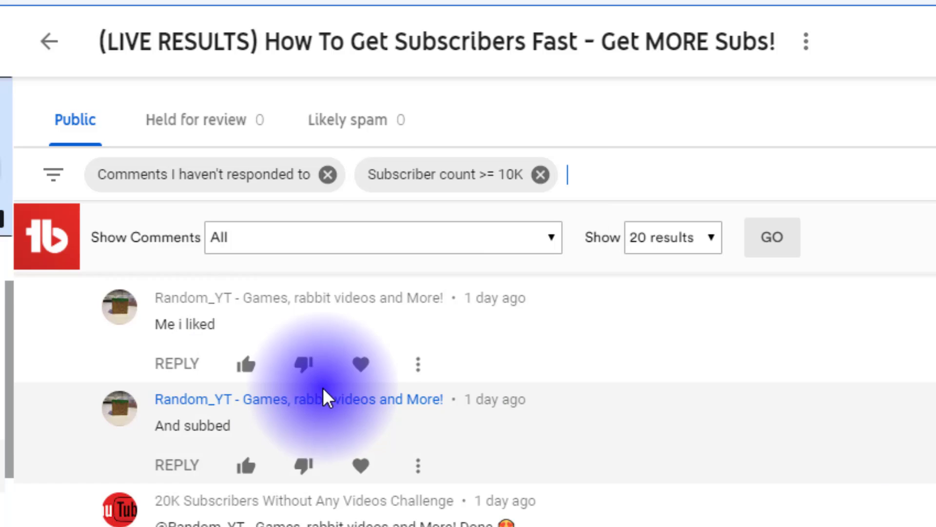
{"action": "scroll", "coordinate": [323, 399], "scroll_direction": "up", "scroll_amount": 2}
{"action": "scroll", "coordinate": [313, 396], "scroll_direction": "up", "scroll_amount": 2}
{"action": "scroll", "coordinate": [324, 373], "scroll_direction": "up", "scroll_amount": 2}
{"action": "scroll", "coordinate": [261, 387], "scroll_direction": "up", "scroll_amount": 2}
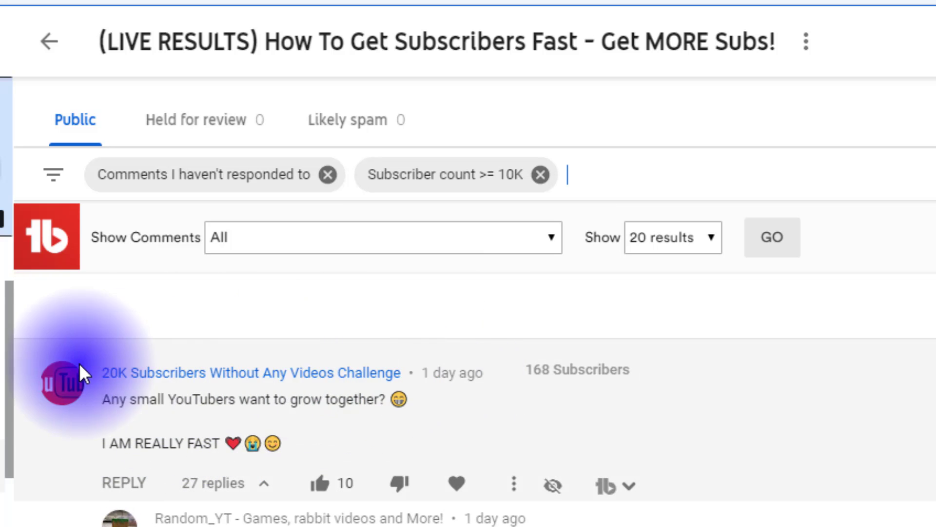
{"action": "scroll", "coordinate": [397, 383], "scroll_direction": "down", "scroll_amount": 3}
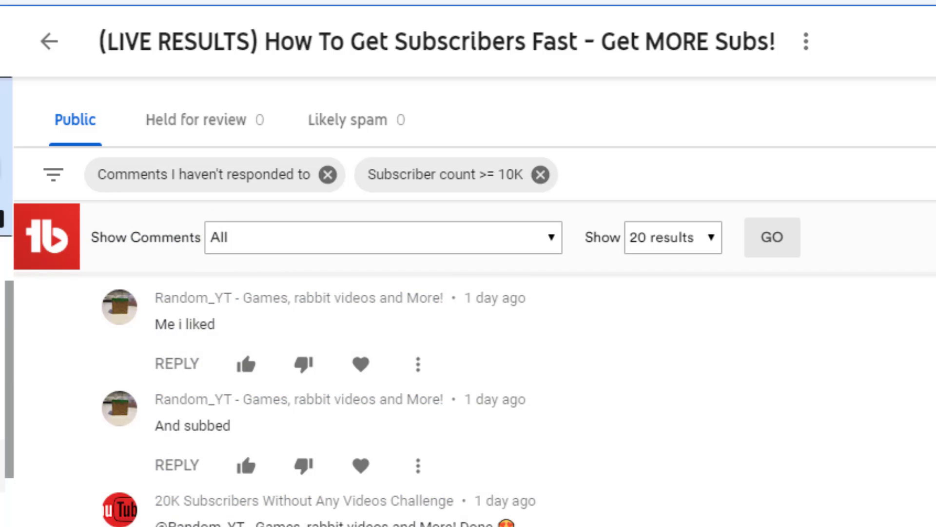
{"action": "scroll", "coordinate": [241, 333], "scroll_direction": "up", "scroll_amount": 3}
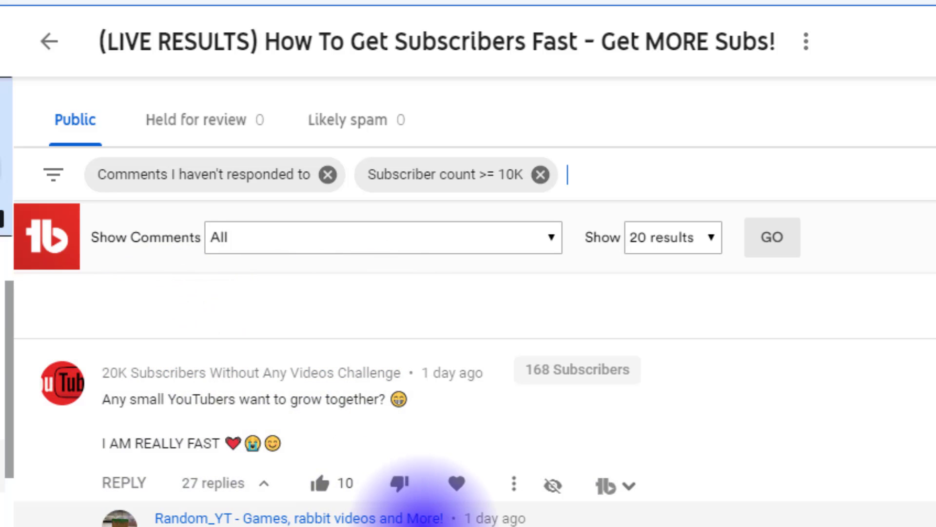
{"action": "scroll", "coordinate": [303, 490], "scroll_direction": "down", "scroll_amount": 3}
{"action": "scroll", "coordinate": [303, 490], "scroll_direction": "down", "scroll_amount": 2}
{"action": "scroll", "coordinate": [297, 491], "scroll_direction": "down", "scroll_amount": 3}
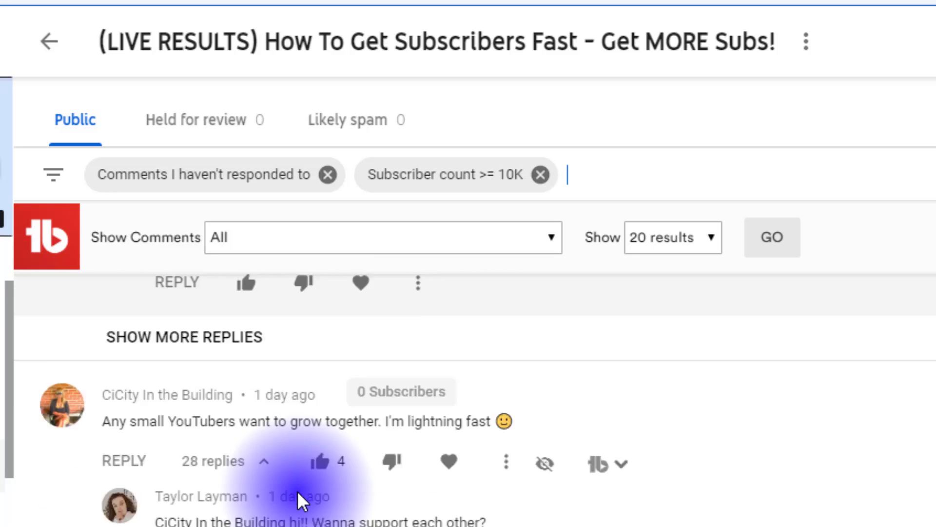
{"action": "scroll", "coordinate": [298, 490], "scroll_direction": "down", "scroll_amount": 2}
{"action": "scroll", "coordinate": [303, 460], "scroll_direction": "down", "scroll_amount": 3}
{"action": "scroll", "coordinate": [303, 463], "scroll_direction": "down", "scroll_amount": 2}
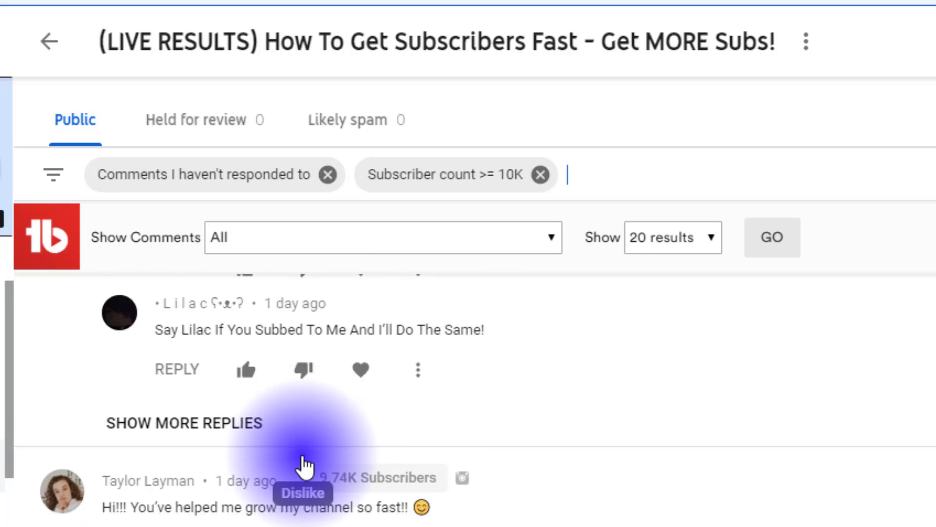
{"action": "scroll", "coordinate": [303, 464], "scroll_direction": "down", "scroll_amount": 2}
{"action": "scroll", "coordinate": [302, 454], "scroll_direction": "down", "scroll_amount": 3}
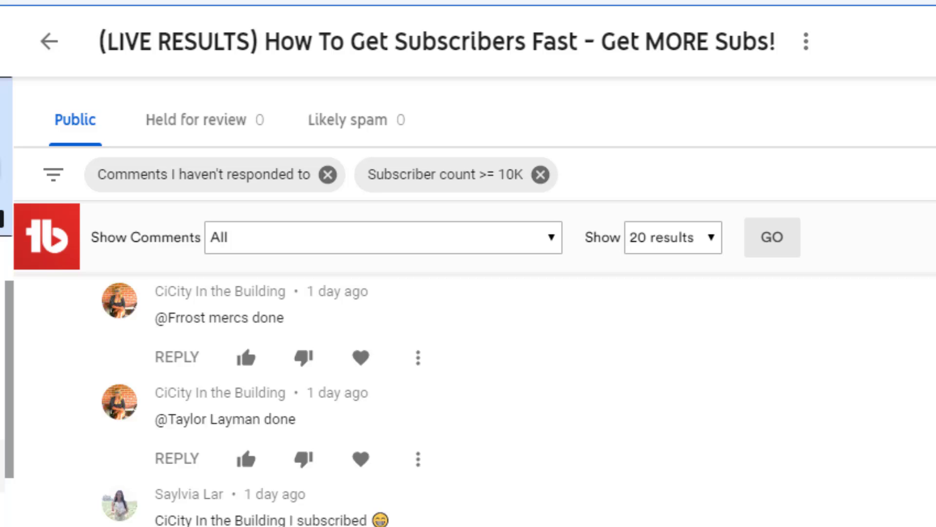
{"action": "scroll", "coordinate": [468, 402], "scroll_direction": "up", "scroll_amount": 3}
{"action": "scroll", "coordinate": [469, 402], "scroll_direction": "up", "scroll_amount": 3}
{"action": "left_click", "coordinate": [542, 185]}
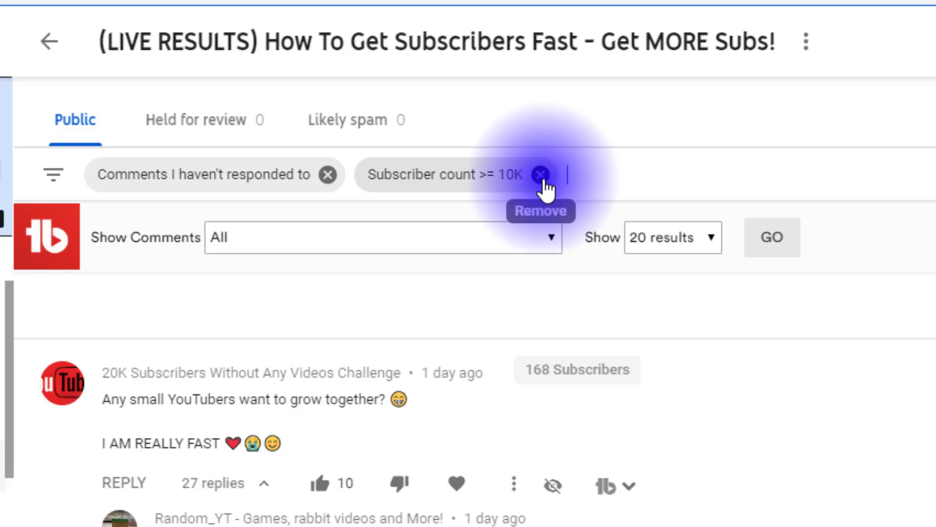
Step: Replace the 10K subscriber count chip with a Subscriber count filter at 1K
{"action": "left_click", "coordinate": [540, 176]}
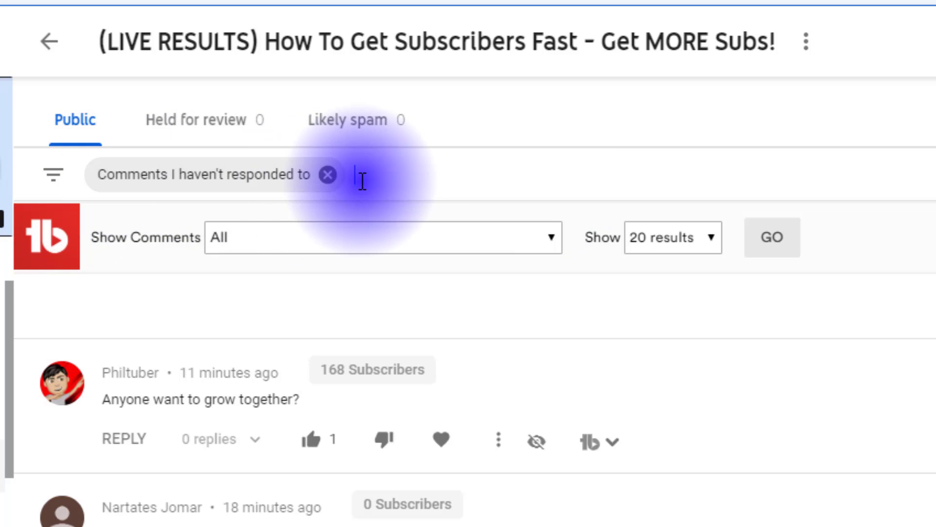
{"action": "left_click", "coordinate": [53, 177]}
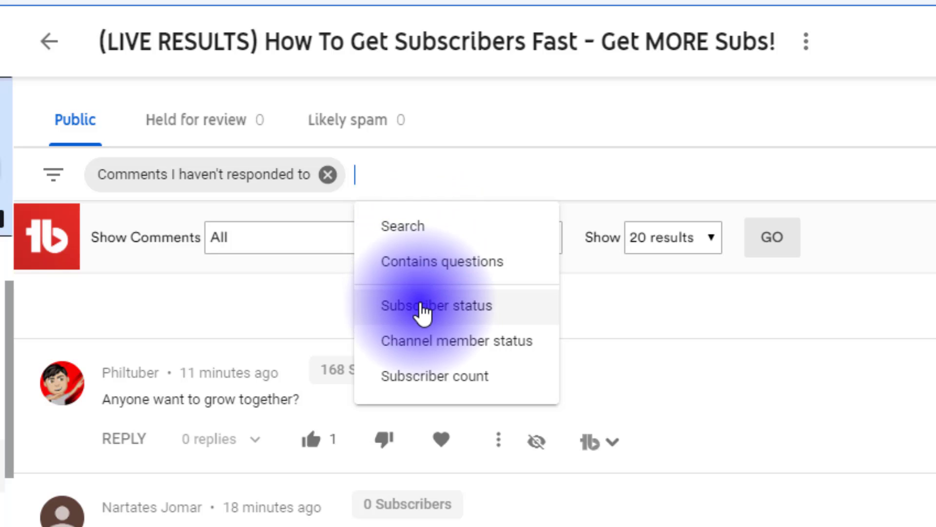
{"action": "left_click", "coordinate": [439, 377]}
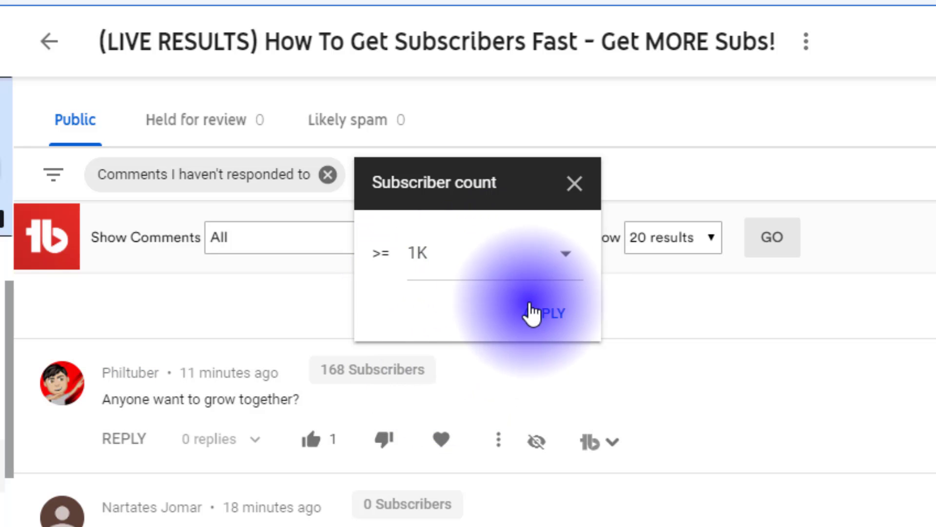
{"action": "left_click", "coordinate": [545, 315]}
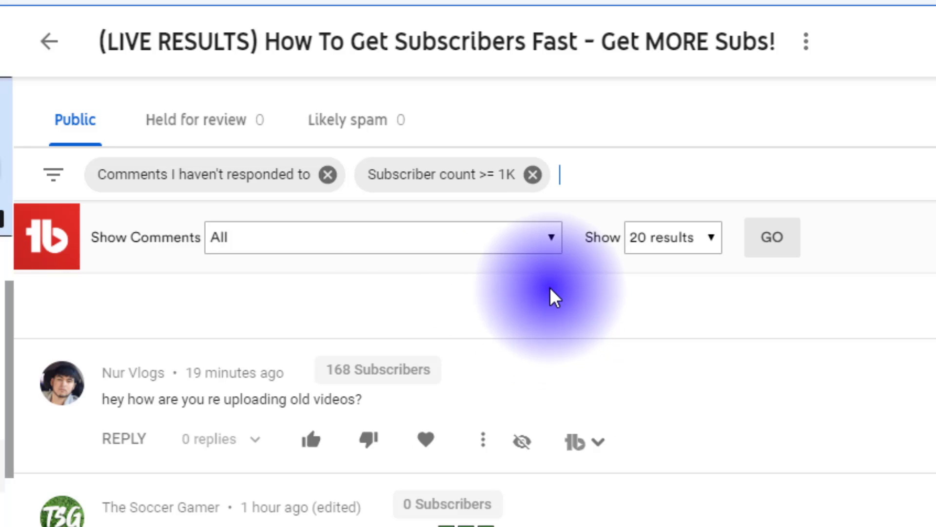
{"action": "scroll", "coordinate": [549, 287], "scroll_direction": "down", "scroll_amount": 1}
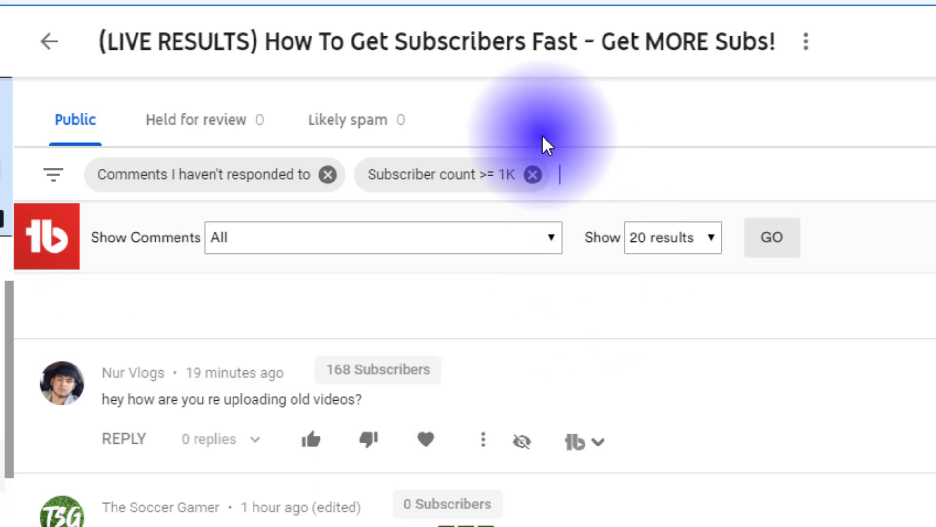
Step: Remove the 1K subscriber filter and apply the 'Contains questions' filter
{"action": "left_click", "coordinate": [531, 176]}
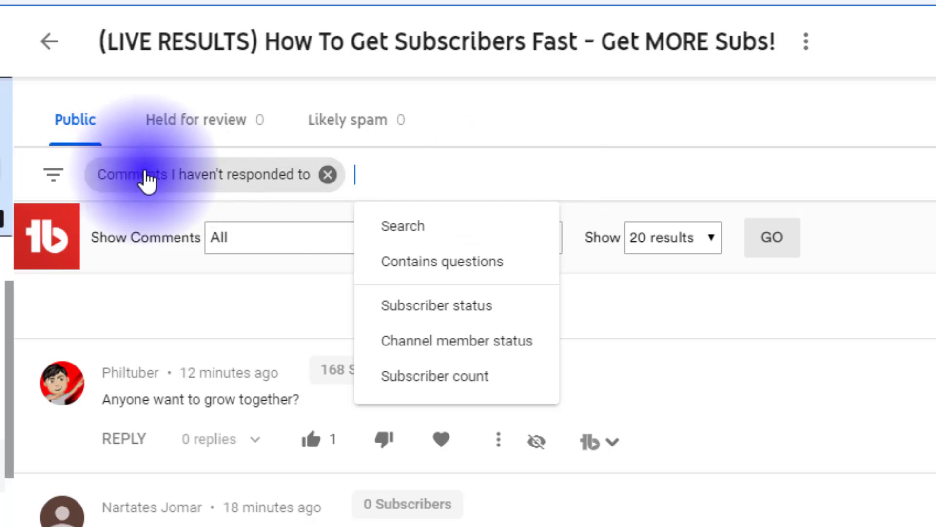
{"action": "left_click", "coordinate": [464, 264]}
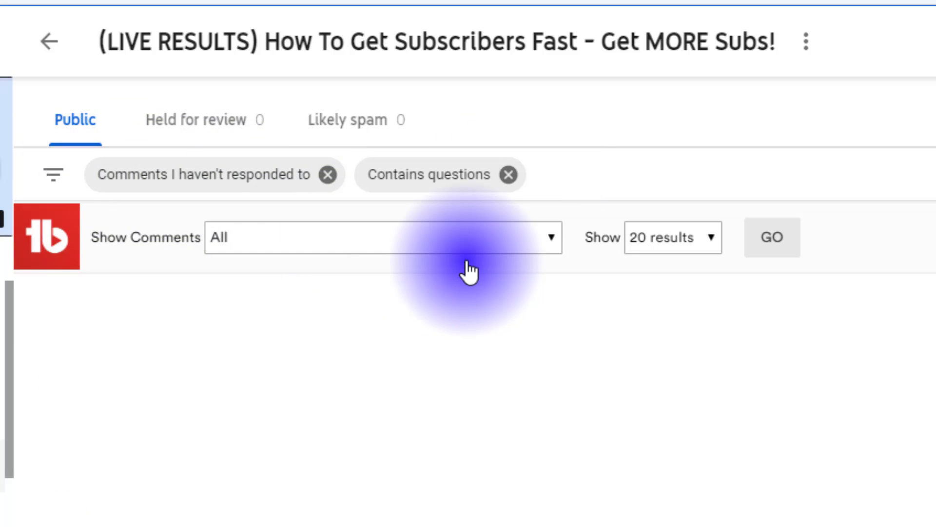